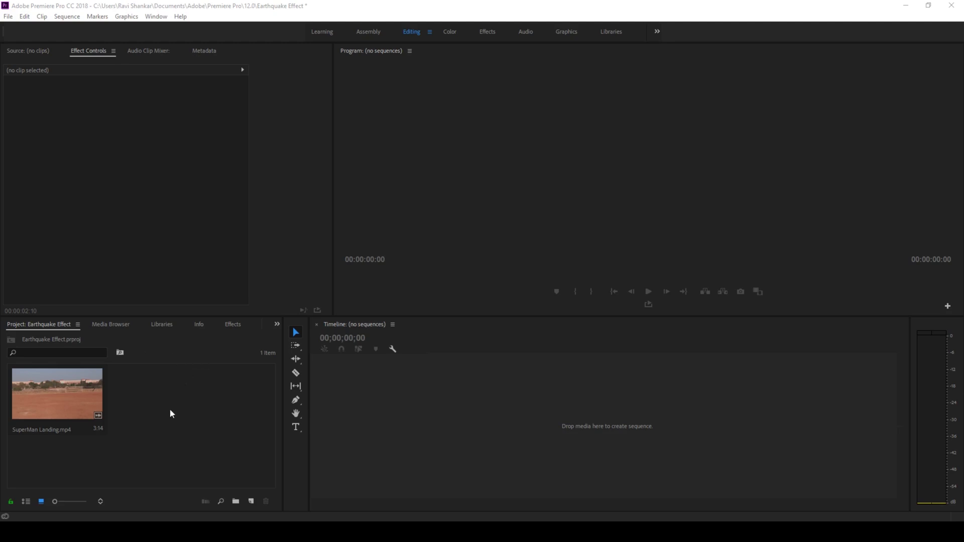
Step: Build a SuperMan Landing sequence from SuperMan Landing.mp4 and play through the jump and landing
{"action": "left_click", "coordinate": [54, 399]}
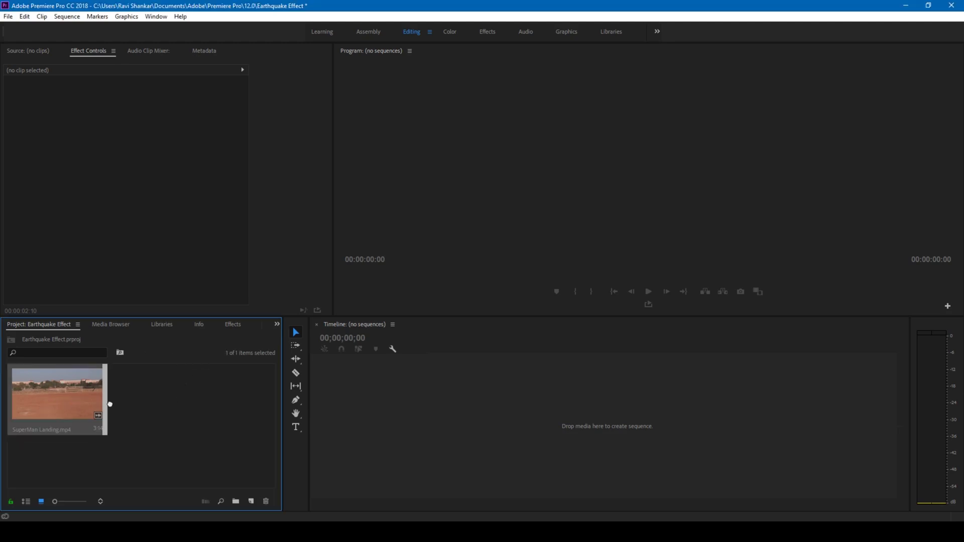
{"action": "left_click_drag", "start_coordinate": [334, 402], "coordinate": [343, 403]}
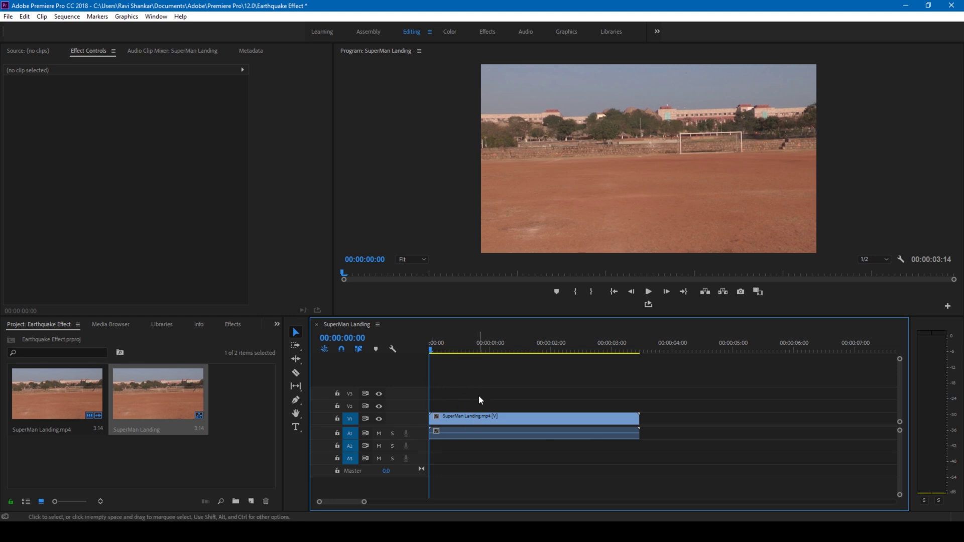
{"action": "mouse_move", "coordinate": [435, 353]}
{"action": "left_mouse_down"}
{"action": "mouse_move", "coordinate": [561, 357]}
{"action": "mouse_move", "coordinate": [451, 351]}
{"action": "left_mouse_up"}
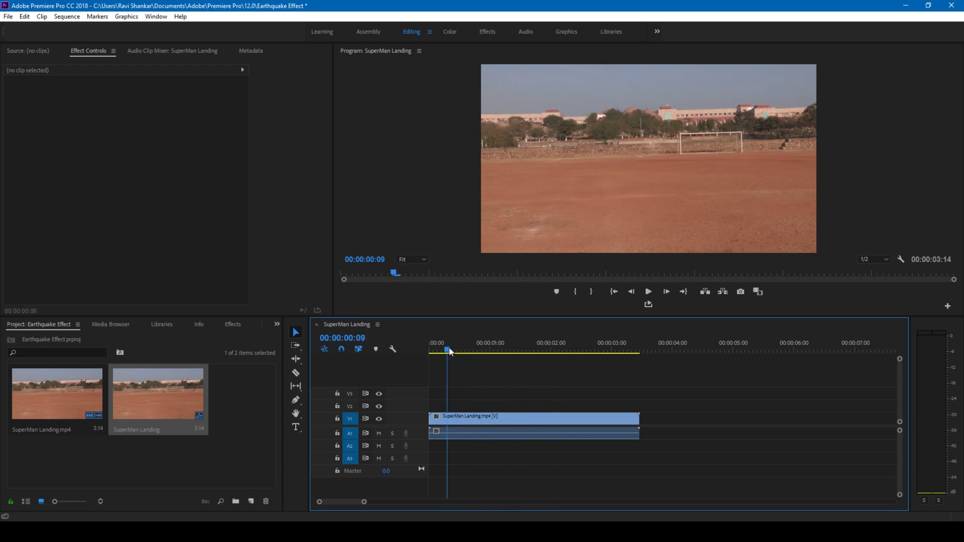
{"action": "key", "text": "space"}
Step: Find the exact landing frame and duplicate the clip onto track V2
{"action": "left_click", "coordinate": [464, 352]}
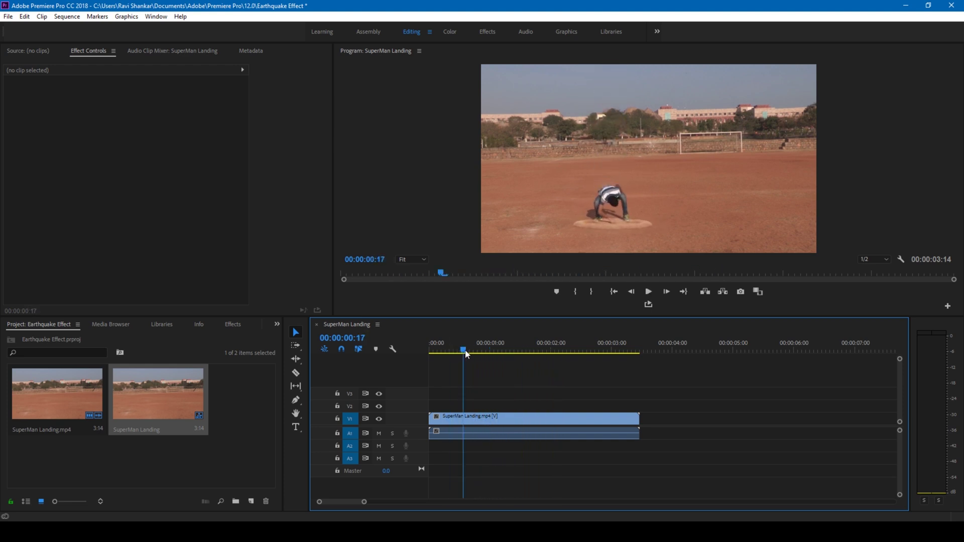
{"action": "left_click_drag", "start_coordinate": [464, 352], "coordinate": [497, 352]}
{"action": "key", "text": "Left"}
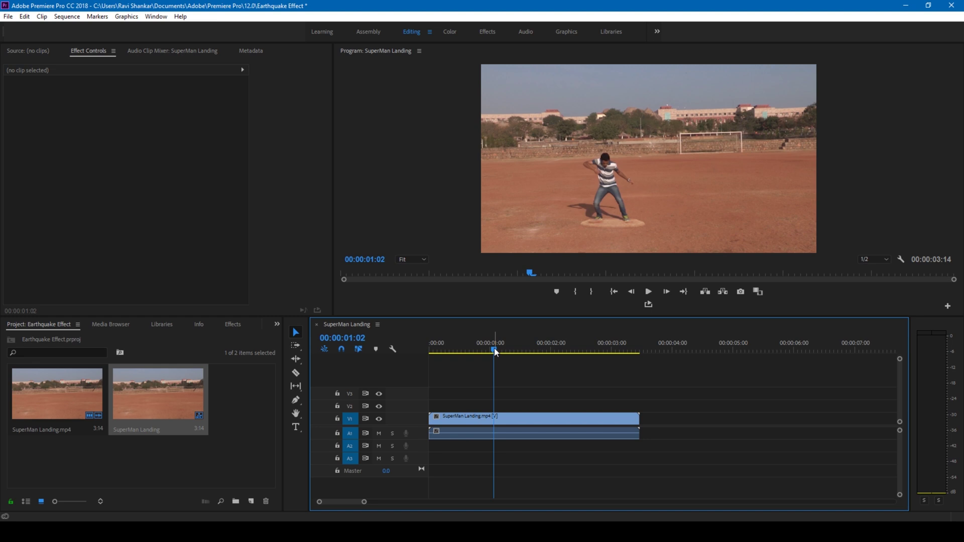
{"action": "left_click", "coordinate": [469, 414]}
{"action": "left_click_drag", "start_coordinate": [469, 414], "coordinate": [469, 404]}
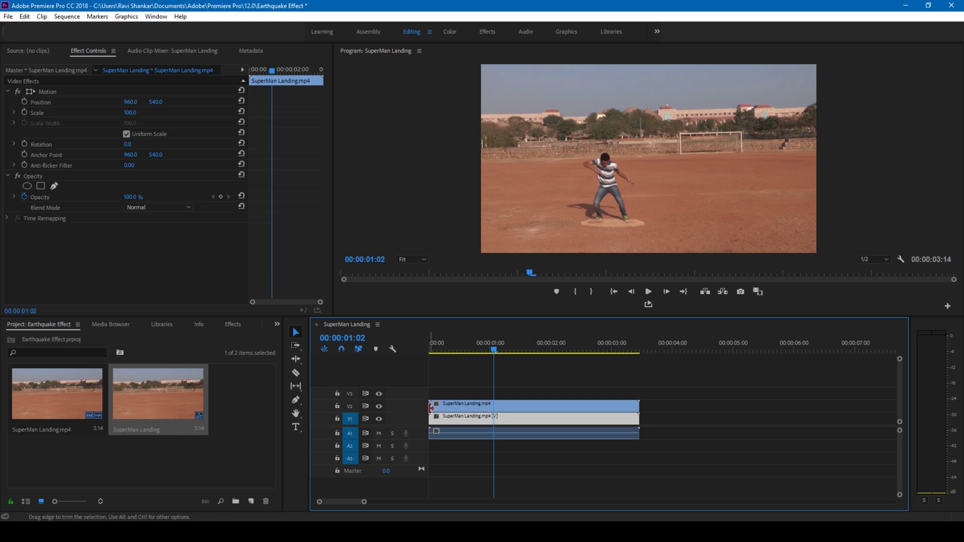
Step: Trim the V2 copy to start at the landing and end a few frames later
{"action": "left_click_drag", "start_coordinate": [431, 408], "coordinate": [494, 406]}
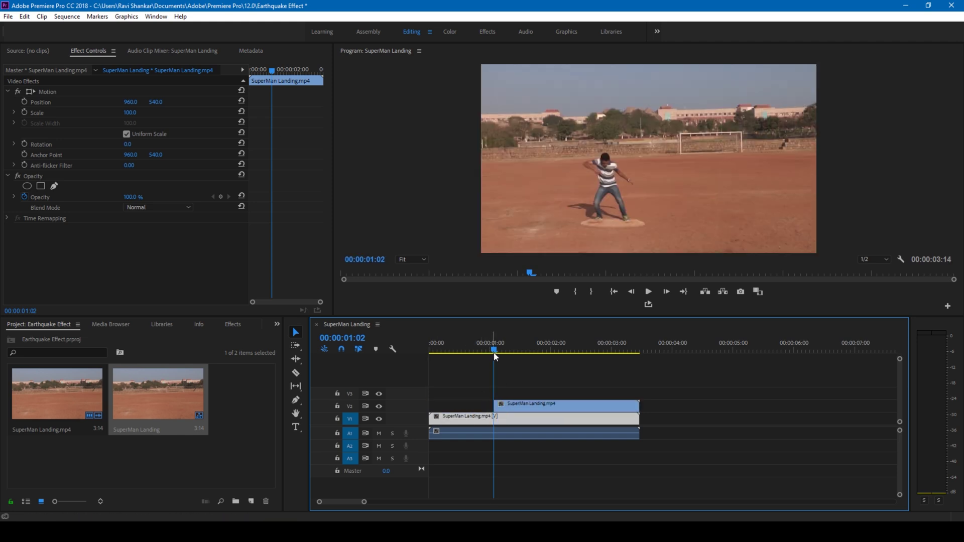
{"action": "left_click_drag", "start_coordinate": [494, 354], "coordinate": [532, 358]}
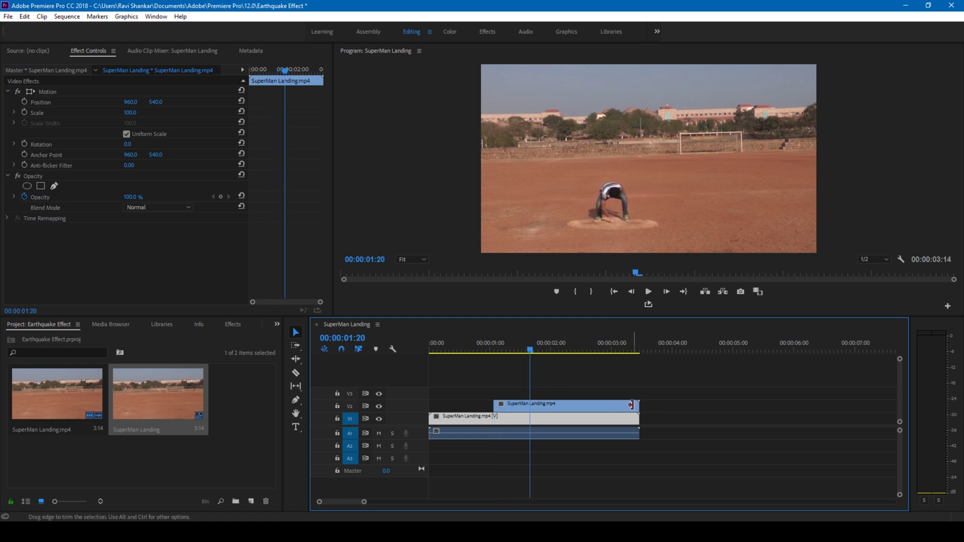
{"action": "left_click_drag", "start_coordinate": [614, 403], "coordinate": [530, 403]}
{"action": "left_click", "coordinate": [497, 352]}
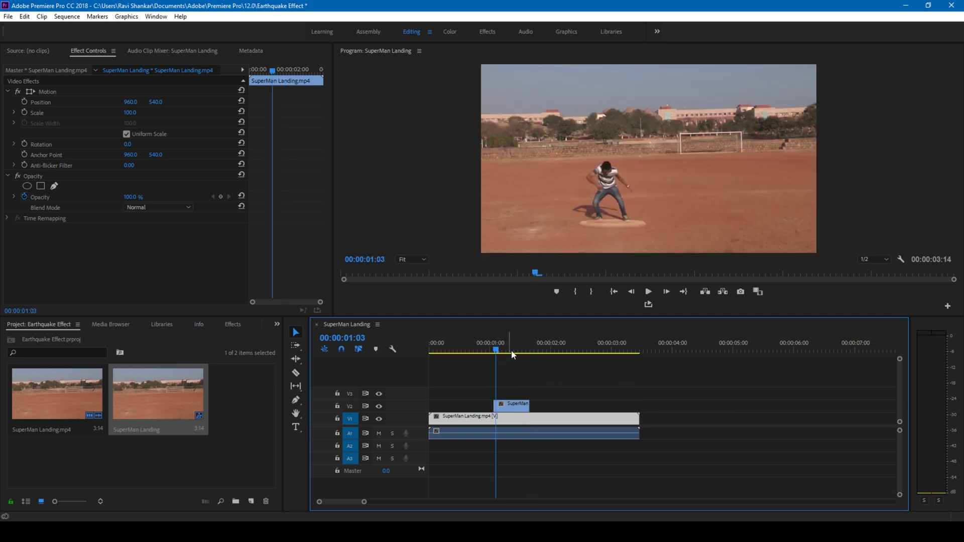
{"action": "left_click_drag", "start_coordinate": [520, 356], "coordinate": [494, 352]}
Step: Set the V2 copy's opacity to 70% and add a Position keyframe at the landing frame
{"action": "left_click", "coordinate": [508, 400]}
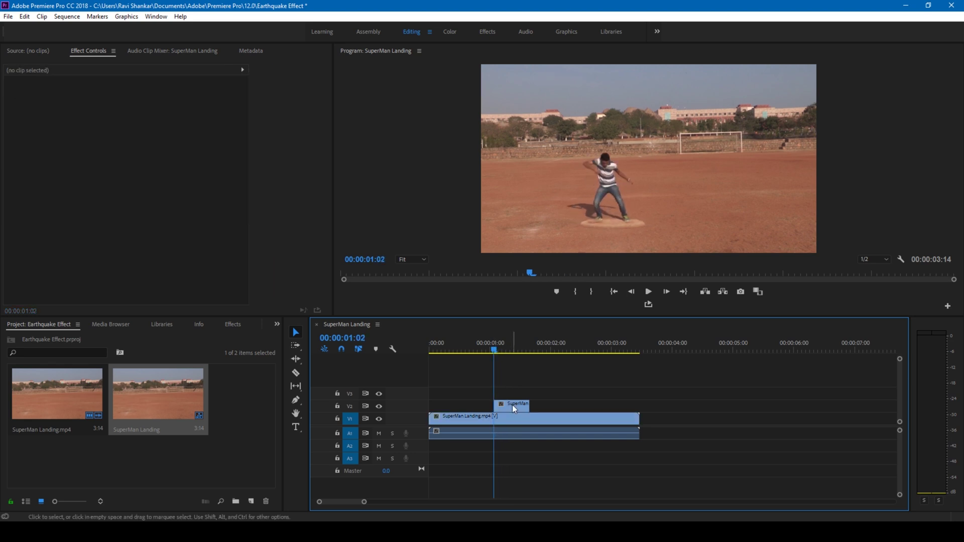
{"action": "left_click", "coordinate": [86, 53]}
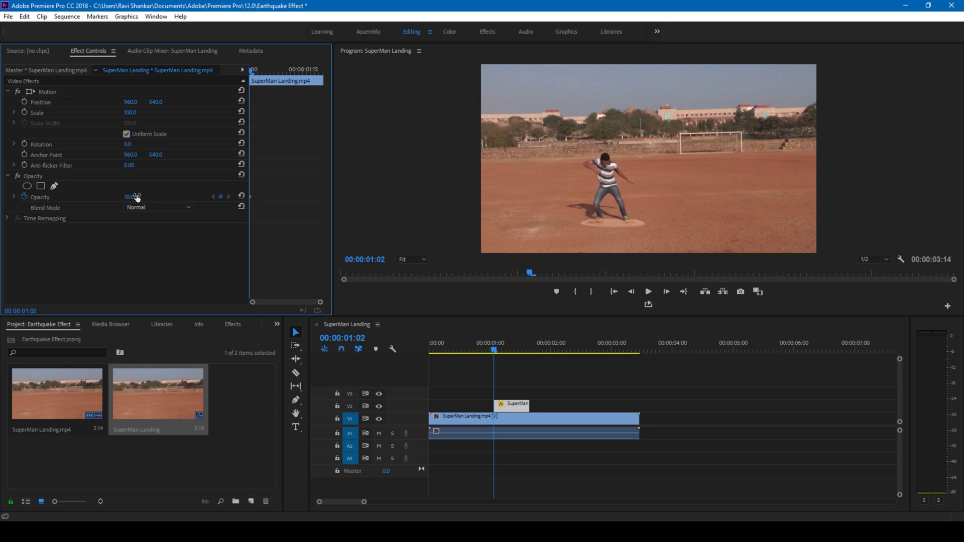
{"action": "left_click", "coordinate": [24, 102]}
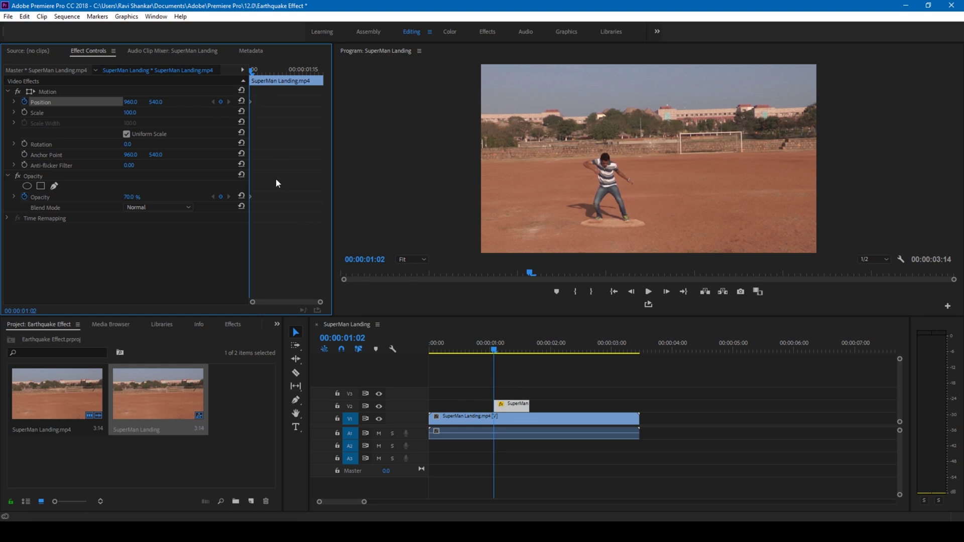
Step: Keyframe small position offsets on the next five frames (Y 552, left, Y 532, right, up)
{"action": "key", "text": "Right"}
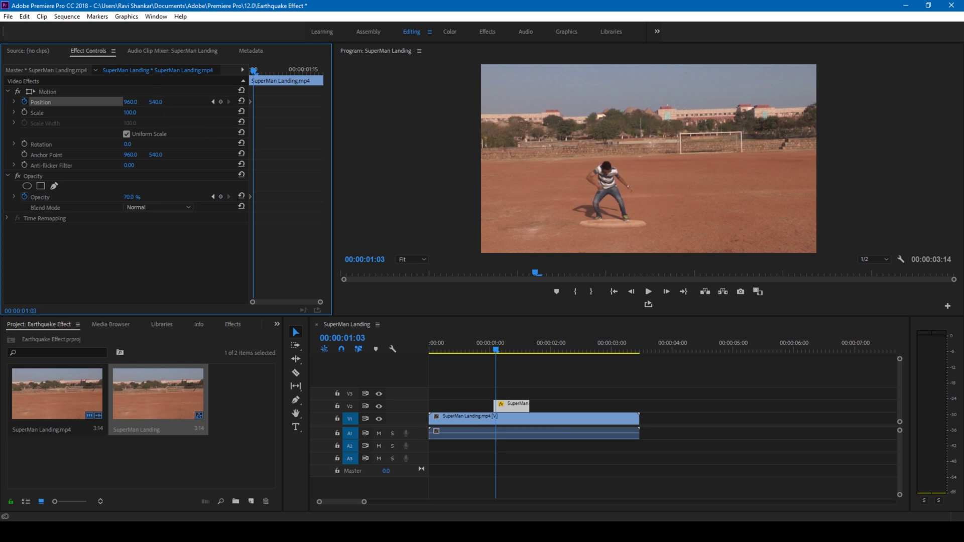
{"action": "left_click_drag", "start_coordinate": [155, 102], "coordinate": [162, 102]}
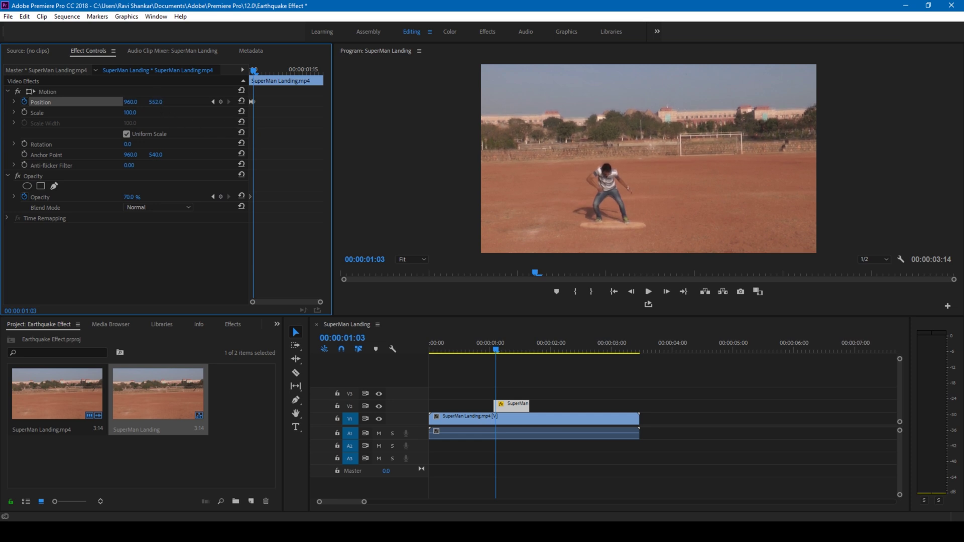
{"action": "key", "text": "Right"}
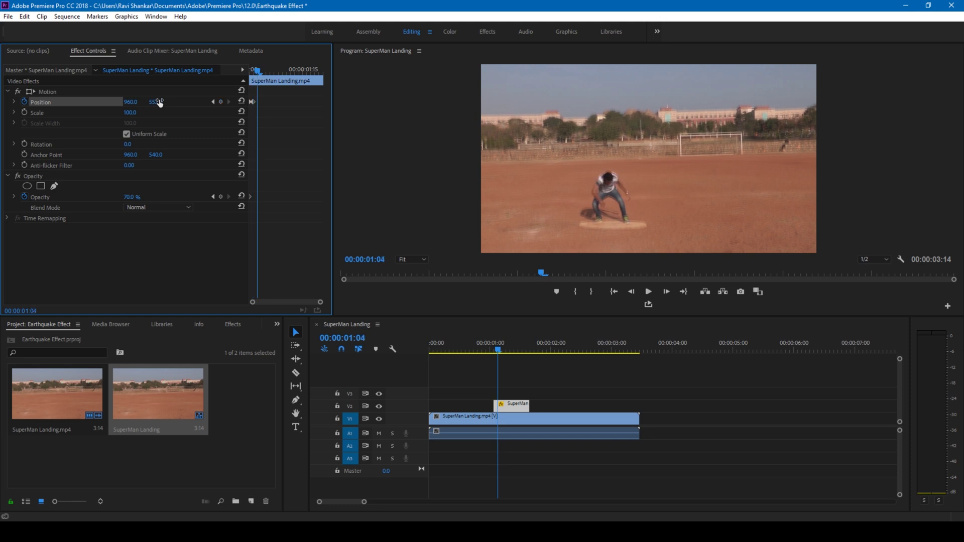
{"action": "left_click_drag", "start_coordinate": [131, 102], "coordinate": [124, 102]}
{"action": "key", "text": "Right"}
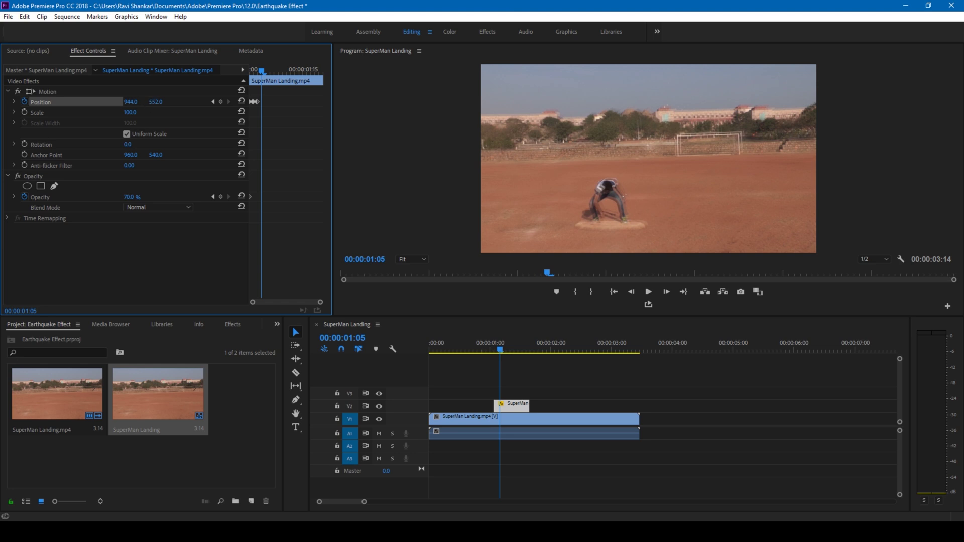
{"action": "left_click_drag", "start_coordinate": [156, 102], "coordinate": [151, 102]}
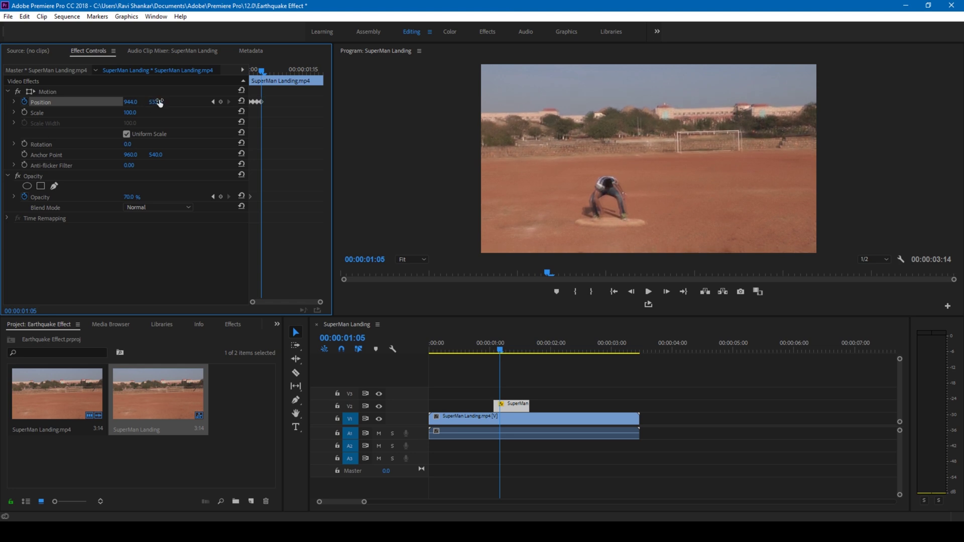
{"action": "key", "text": "Right"}
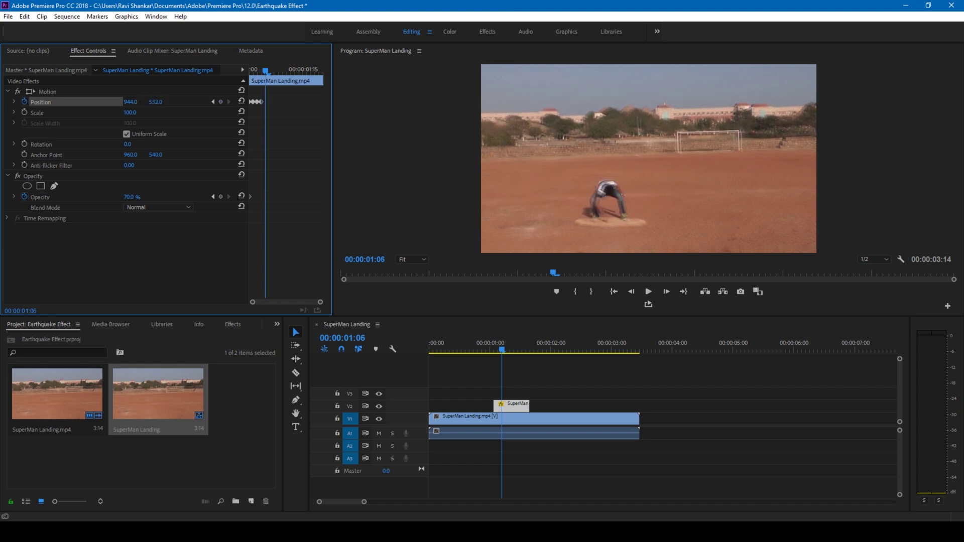
{"action": "left_click_drag", "start_coordinate": [131, 102], "coordinate": [141, 102]}
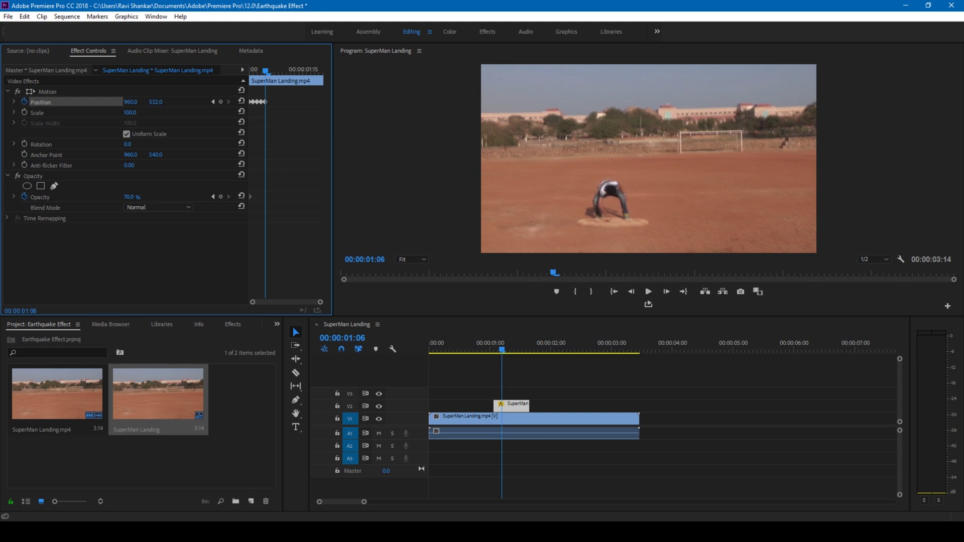
{"action": "key", "text": "Right"}
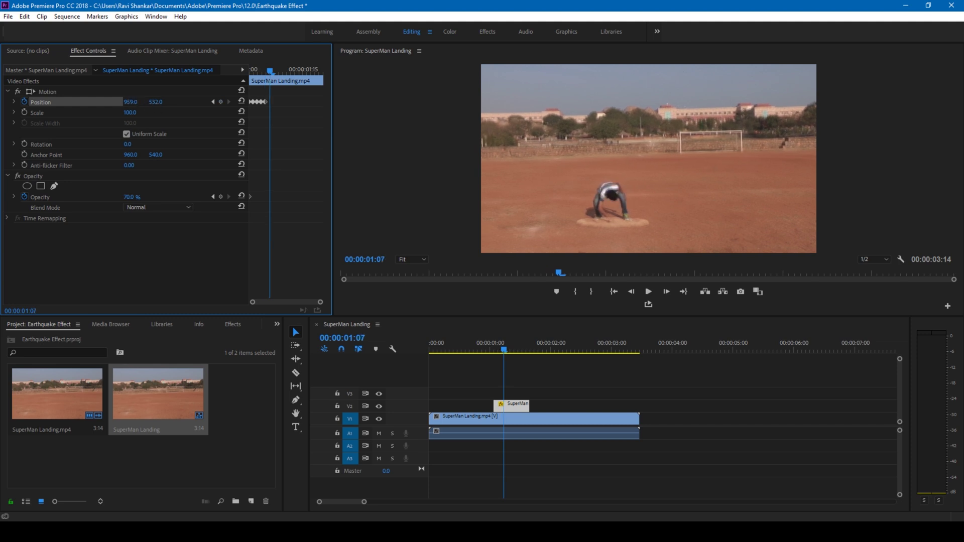
{"action": "left_click_drag", "start_coordinate": [156, 102], "coordinate": [149, 102]}
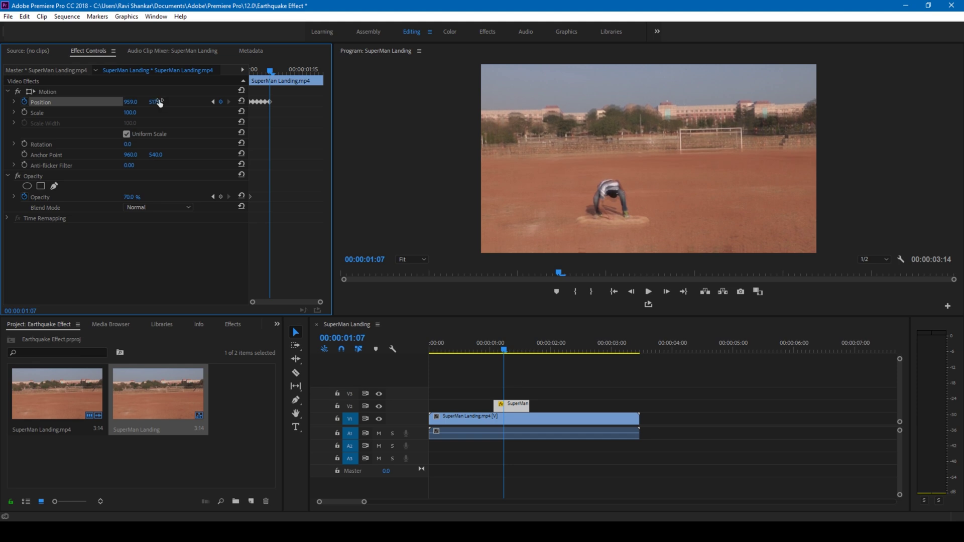
Step: Continue keyframing frame-by-frame position offsets through 01:18, ending with Y at 541
{"action": "key", "text": "Right"}
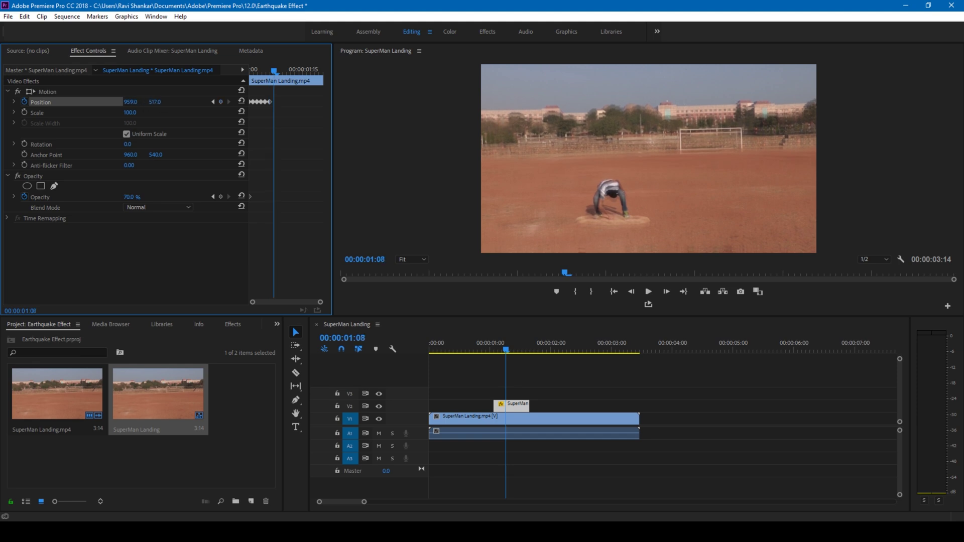
{"action": "left_click_drag", "start_coordinate": [131, 102], "coordinate": [160, 102]}
{"action": "key", "text": "Right"}
{"action": "key", "text": "Right"}
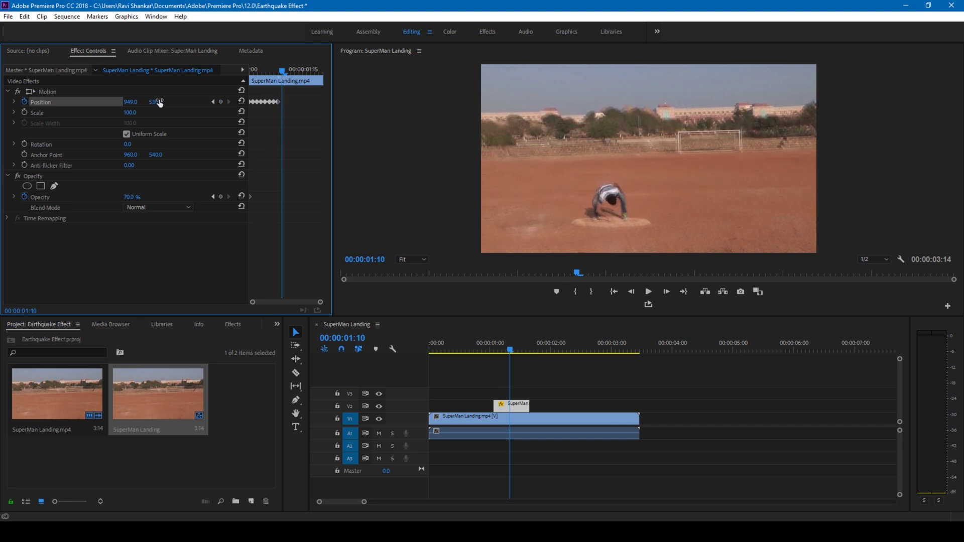
{"action": "left_click_drag", "start_coordinate": [130, 102], "coordinate": [140, 102]}
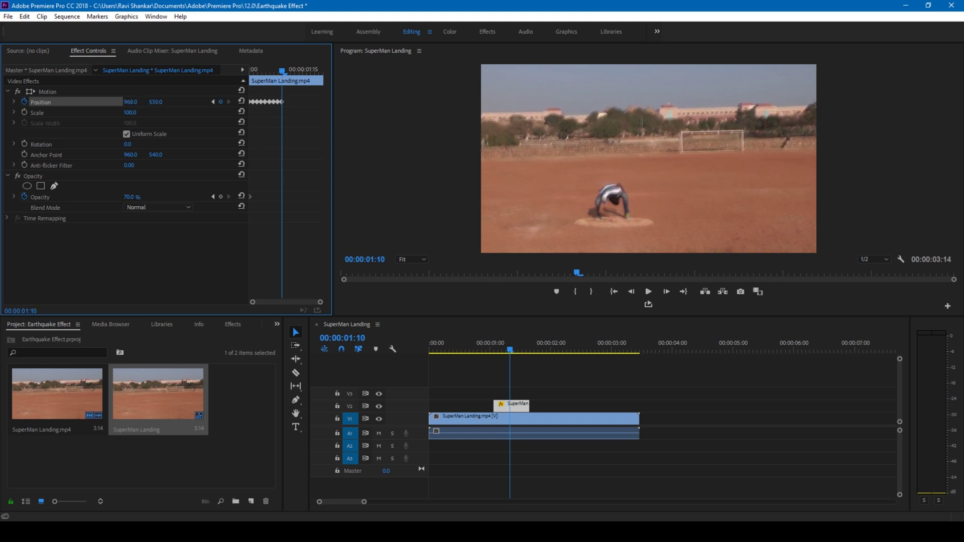
{"action": "key", "text": "Right"}
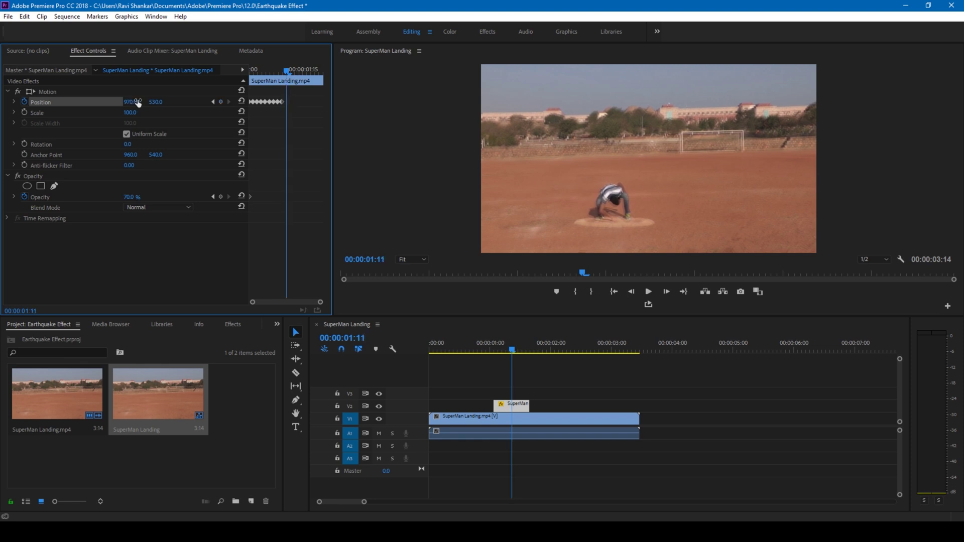
{"action": "key", "text": "Right"}
{"action": "left_click_drag", "start_coordinate": [156, 102], "coordinate": [135, 102]}
{"action": "key", "text": "Right"}
{"action": "key", "text": "Right"}
{"action": "key", "text": "Right"}
{"action": "key", "text": "Right"}
{"action": "key", "text": "Right"}
{"action": "key", "text": "Return"}
{"action": "key", "text": "Right"}
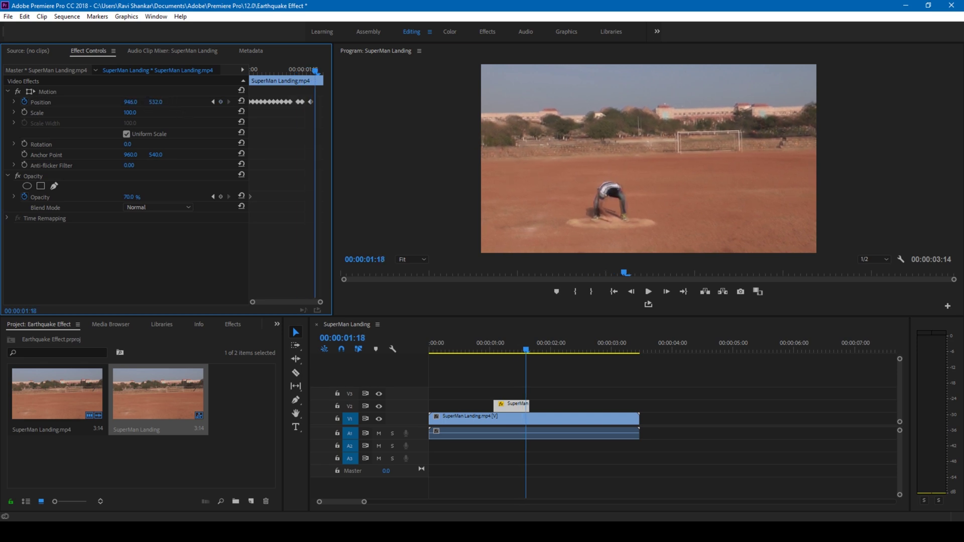
{"action": "type", "text": "541"}
{"action": "key", "text": "Return"}
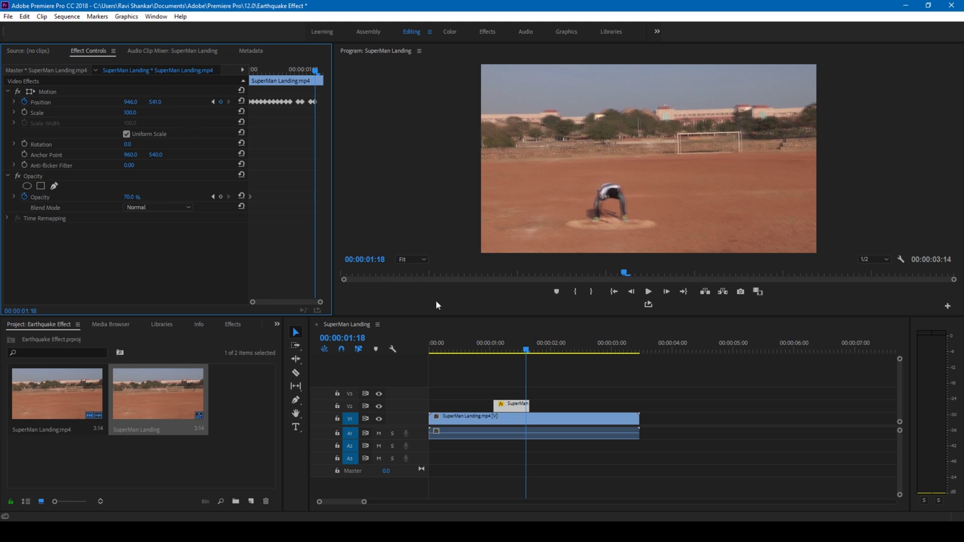
{"action": "left_click", "coordinate": [480, 350]}
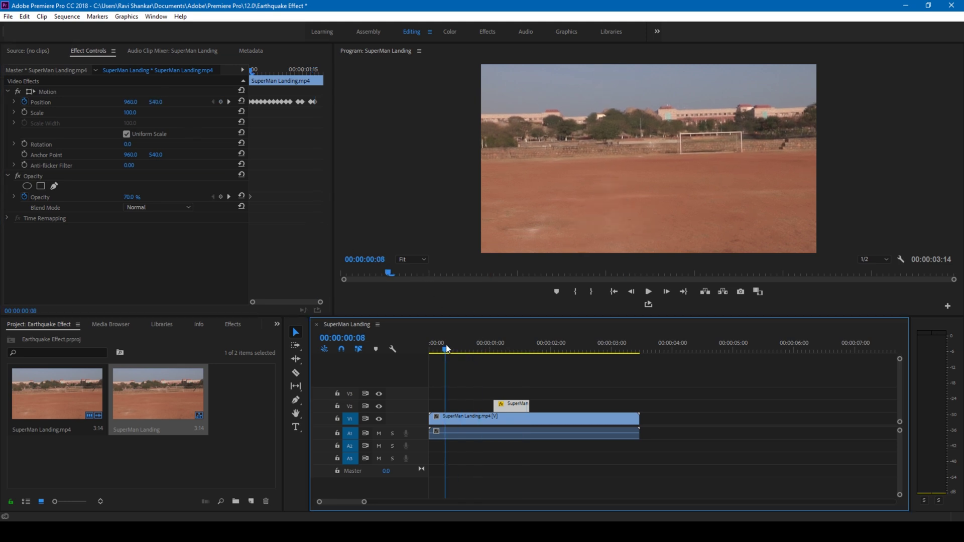
{"action": "key", "text": "space"}
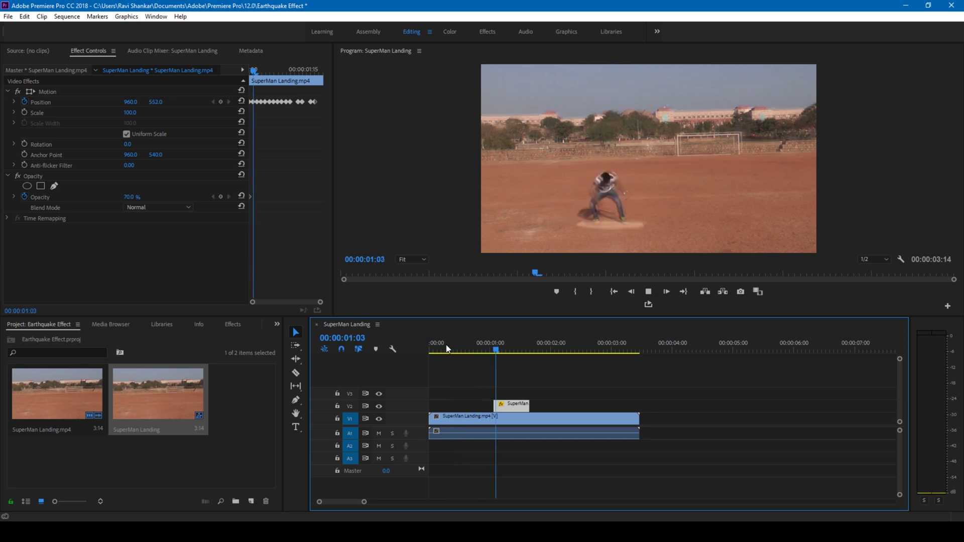
{"action": "left_click", "coordinate": [447, 348]}
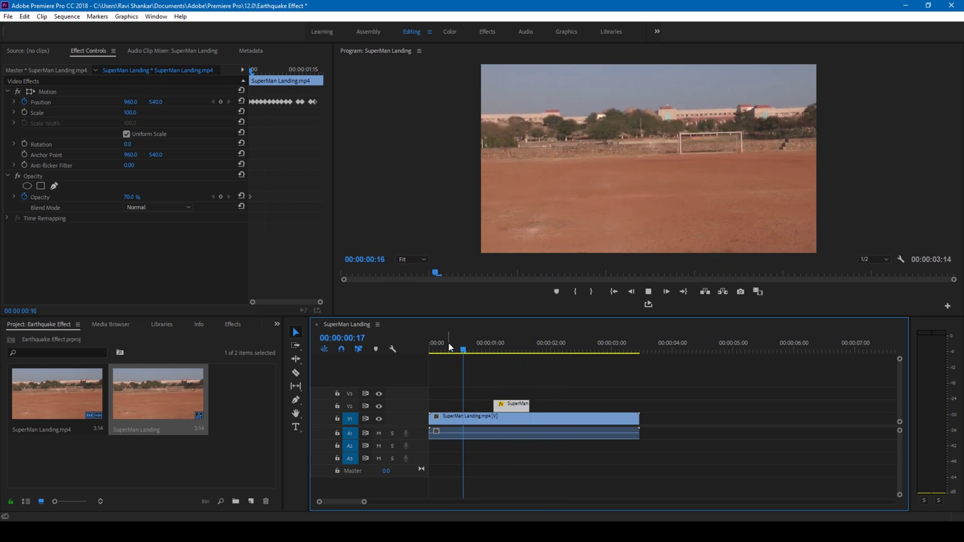
{"action": "left_click", "coordinate": [450, 347]}
{"action": "left_click", "coordinate": [449, 346]}
{"action": "left_click", "coordinate": [450, 347]}
{"action": "left_click", "coordinate": [450, 346]}
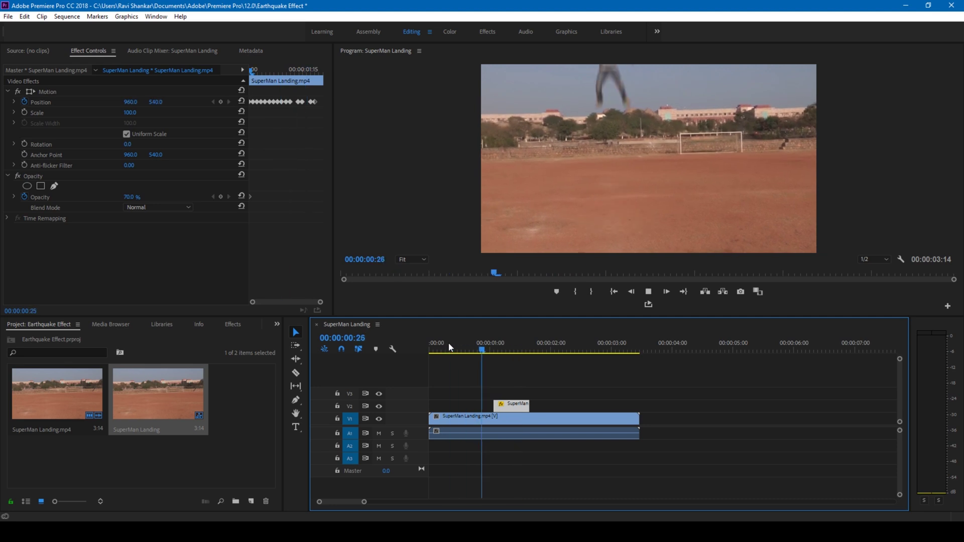
{"action": "left_click", "coordinate": [449, 346]}
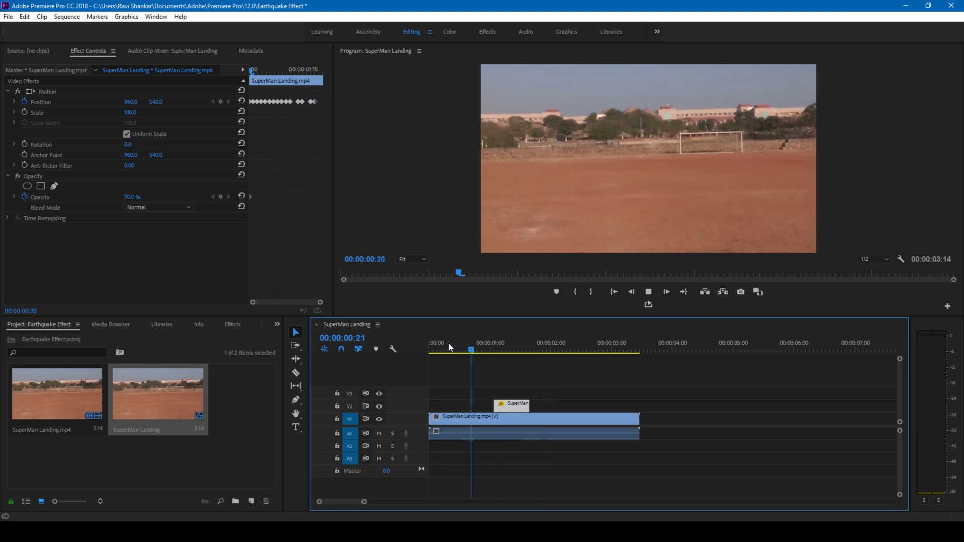
{"action": "left_click", "coordinate": [449, 346]}
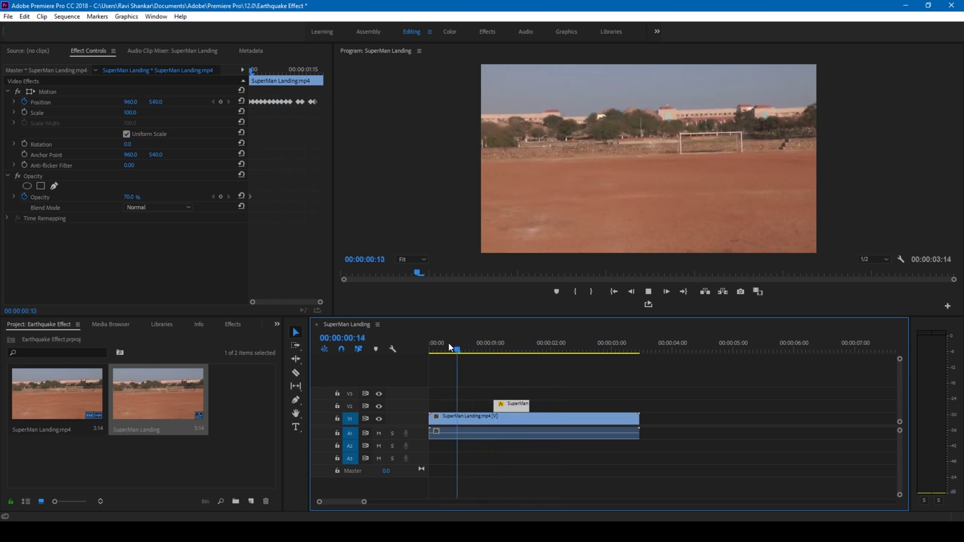
{"action": "left_click", "coordinate": [449, 346]}
{"action": "left_click", "coordinate": [450, 347]}
{"action": "left_click", "coordinate": [450, 347]}
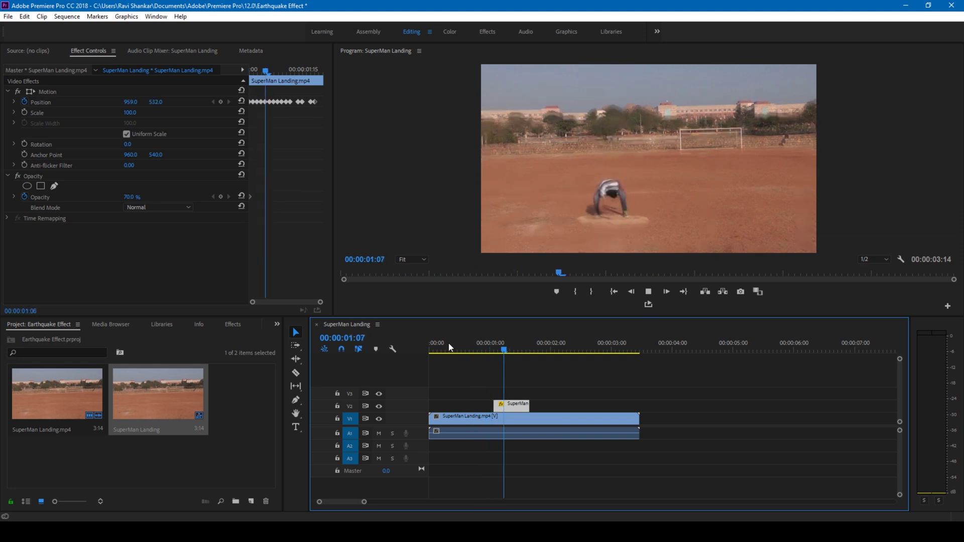
{"action": "left_click", "coordinate": [450, 347]}
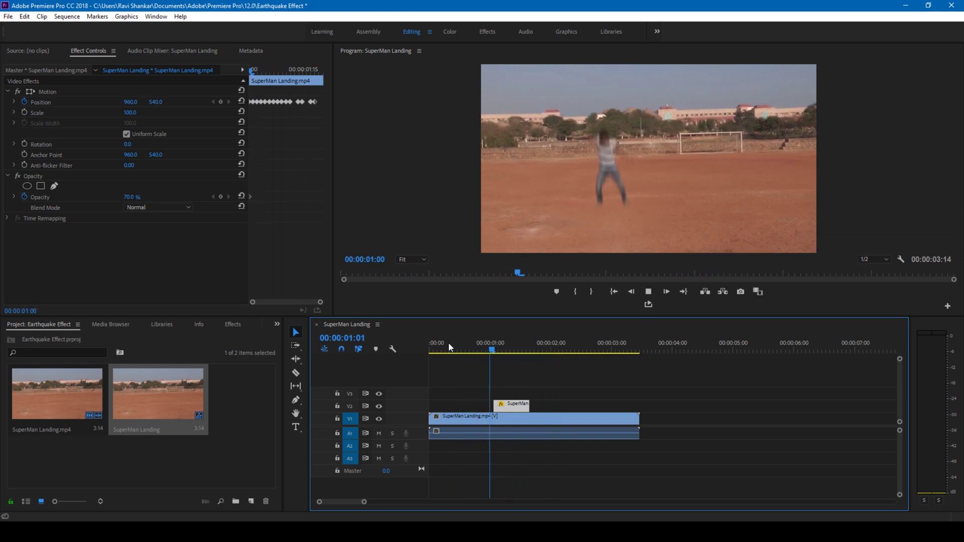
{"action": "left_click", "coordinate": [450, 347]}
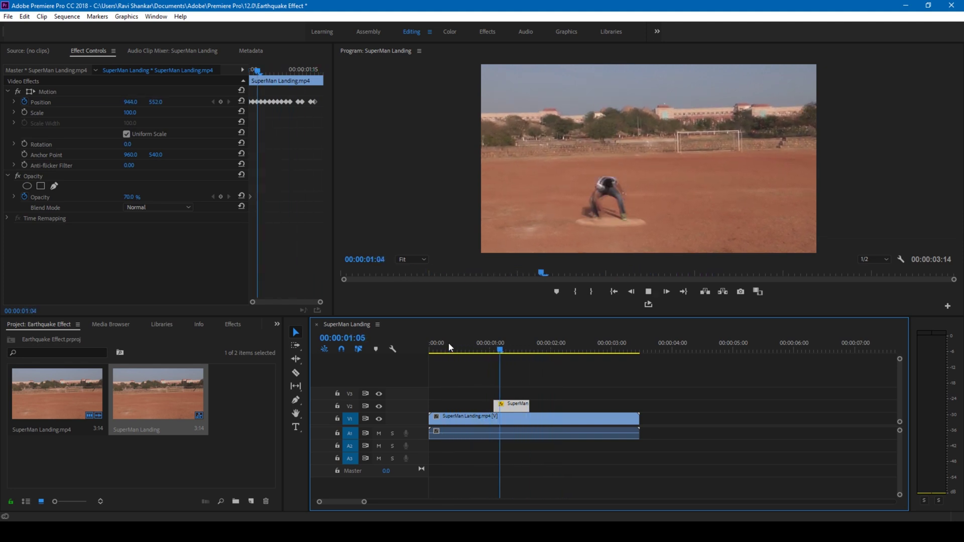
{"action": "left_click", "coordinate": [449, 346]}
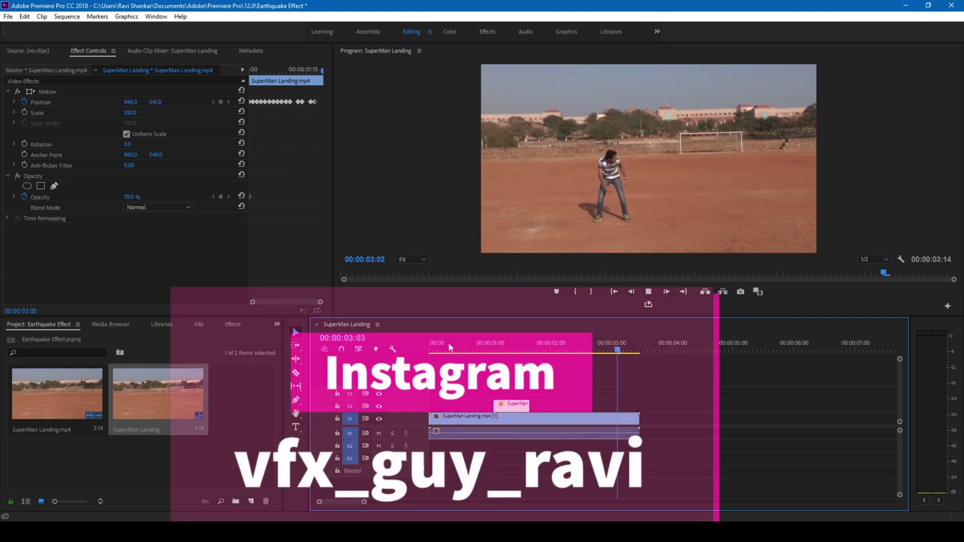
{"action": "left_click", "coordinate": [450, 346]}
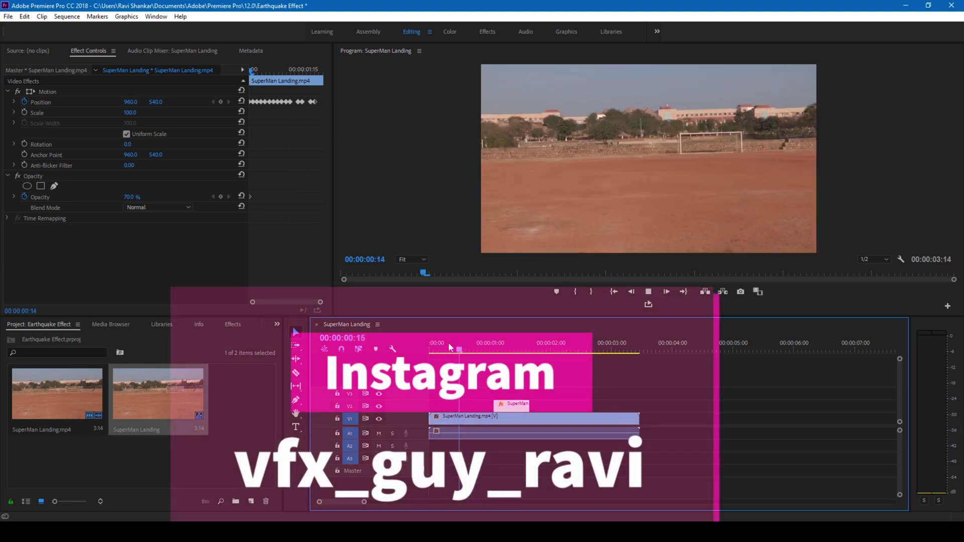
{"action": "left_click", "coordinate": [449, 346]}
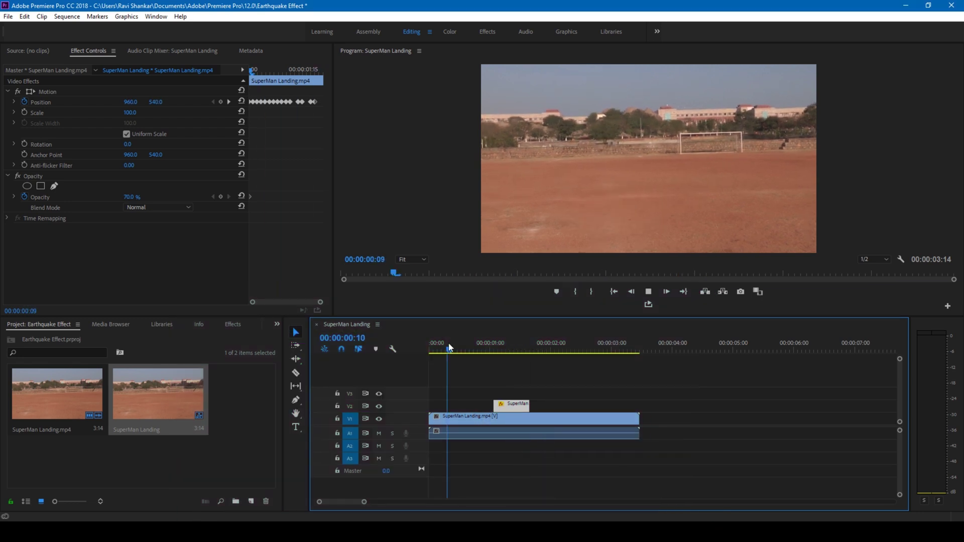
{"action": "left_click", "coordinate": [449, 346]}
{"action": "key", "text": "space"}
{"action": "left_click", "coordinate": [450, 347]}
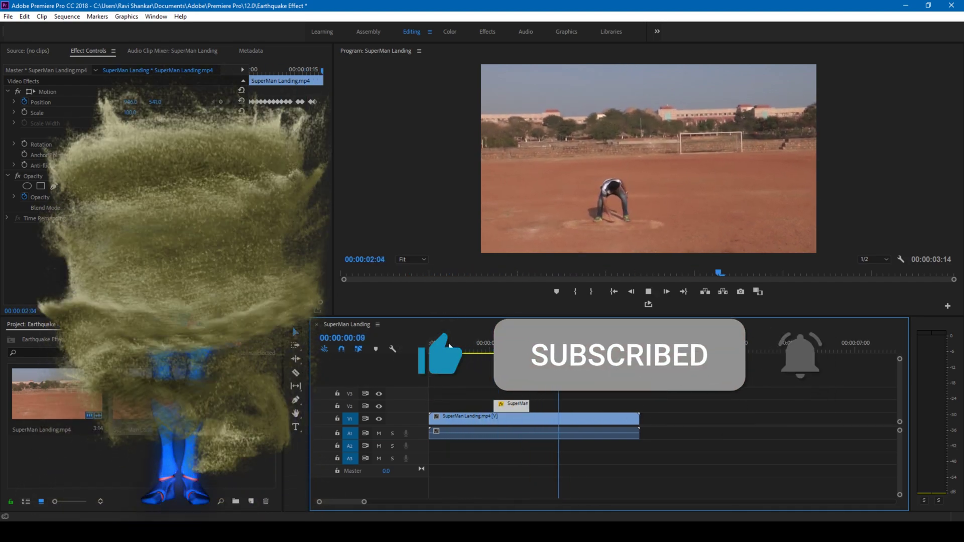
{"action": "left_click", "coordinate": [449, 346]}
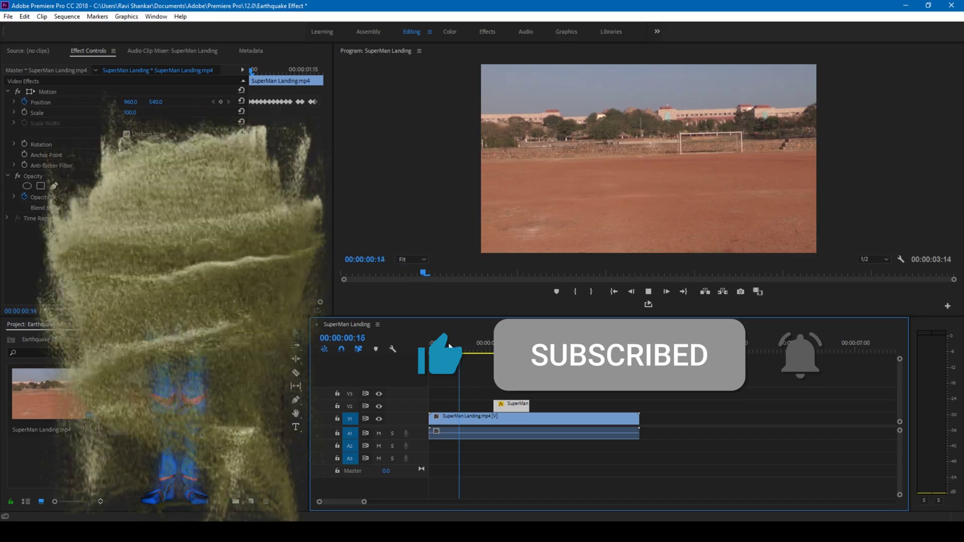